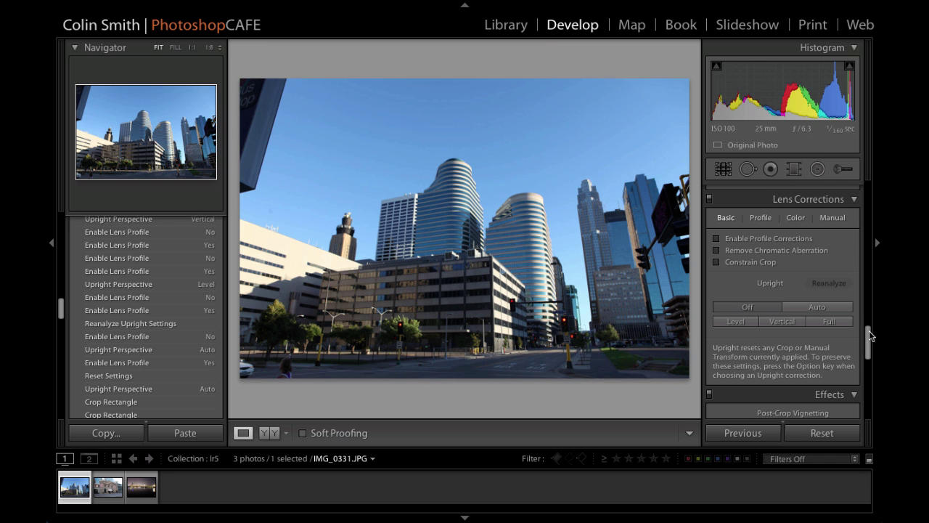
Review the Profile, Color and Manual lens correction tabs, then go back to Basic
scroll(870, 335, up, 3)
scroll(867, 338, down, 4)
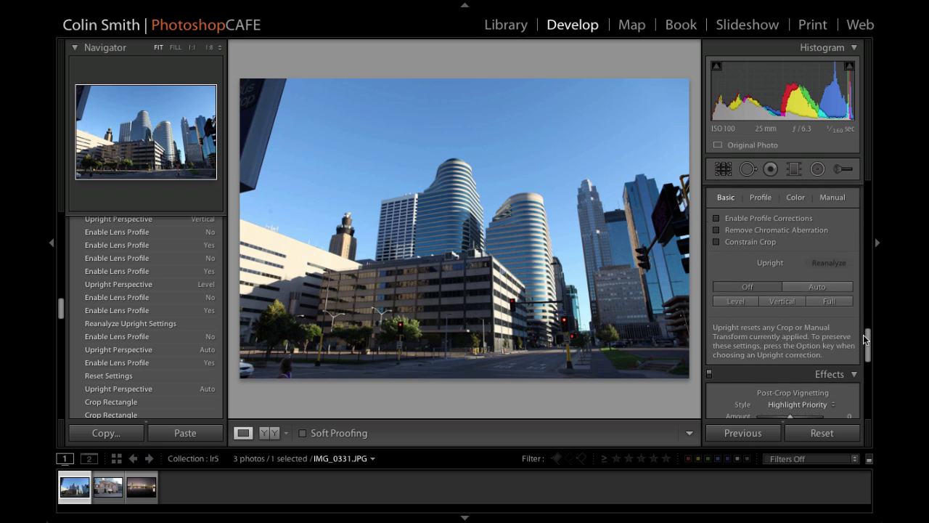
scroll(865, 338, up, 1)
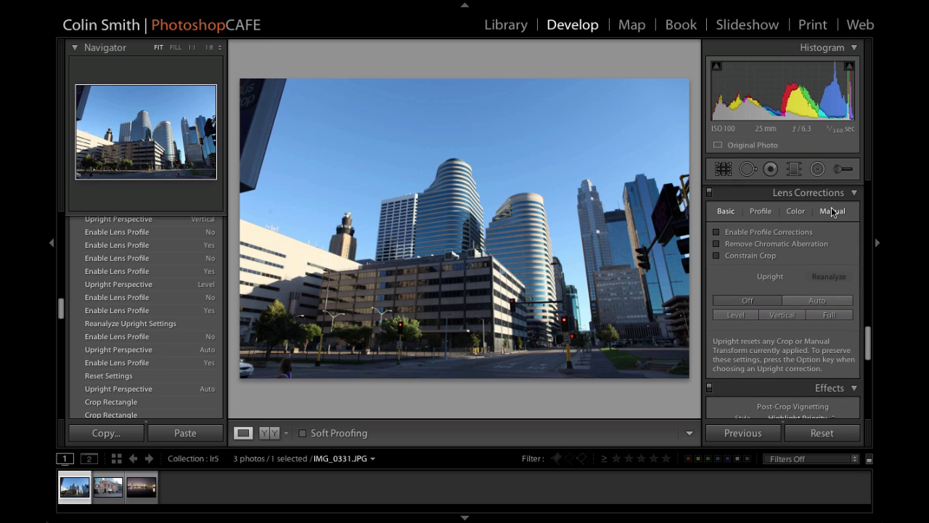
click(760, 215)
click(795, 213)
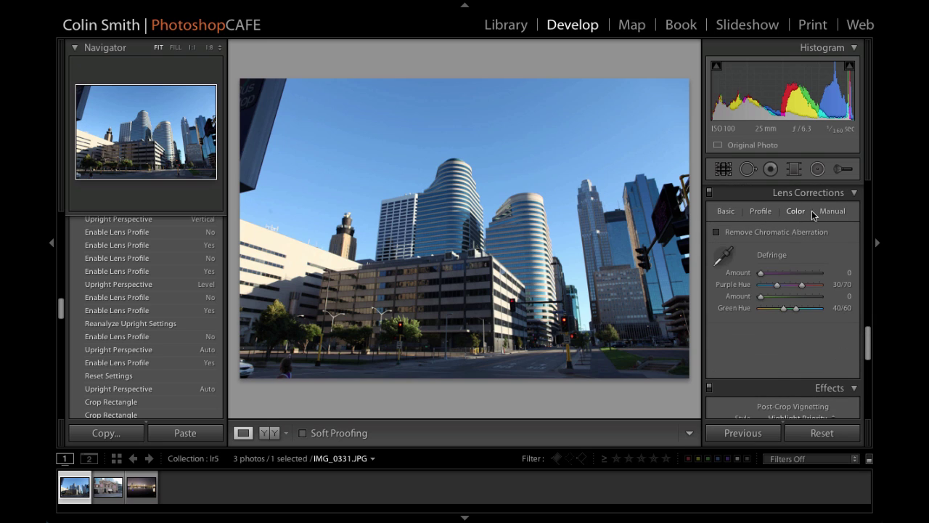
click(828, 214)
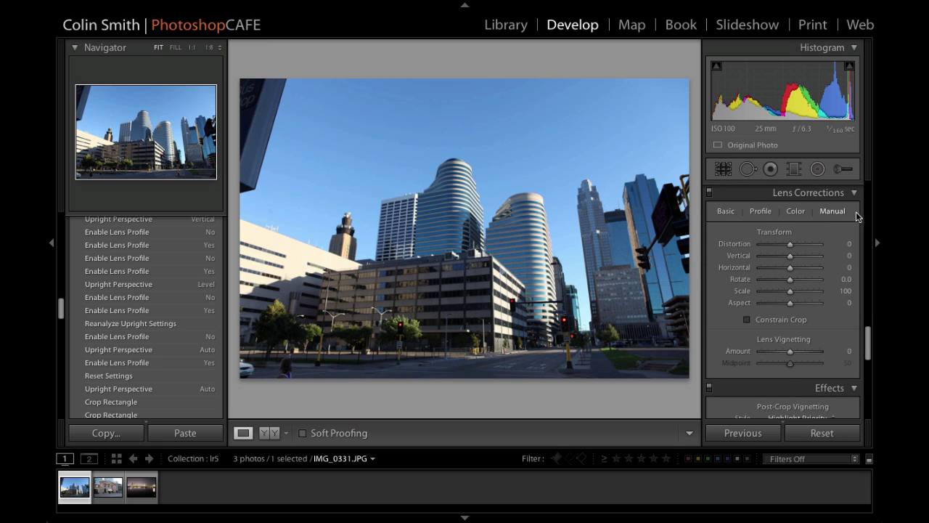
click(723, 212)
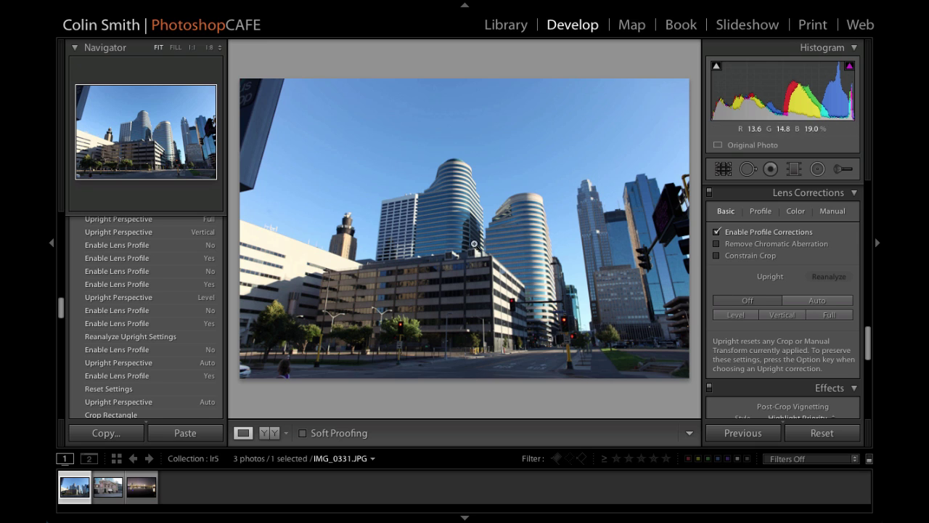
Apply Upright Auto and compare it with the original using the Before/After toggle
click(836, 299)
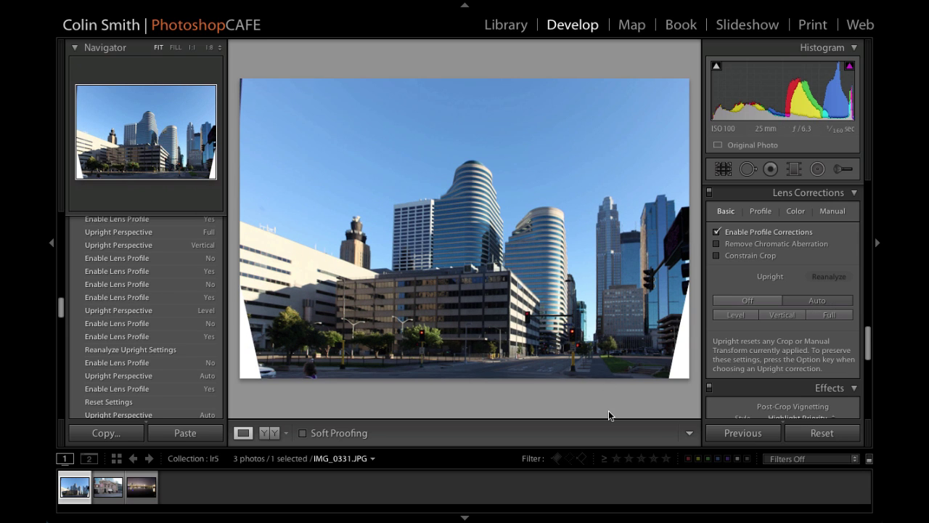
key(backslash)
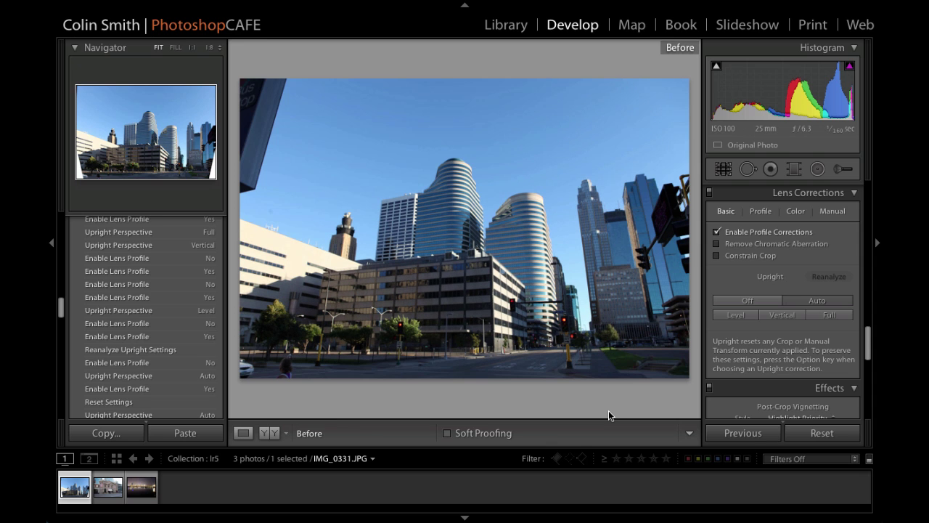
key(backslash)
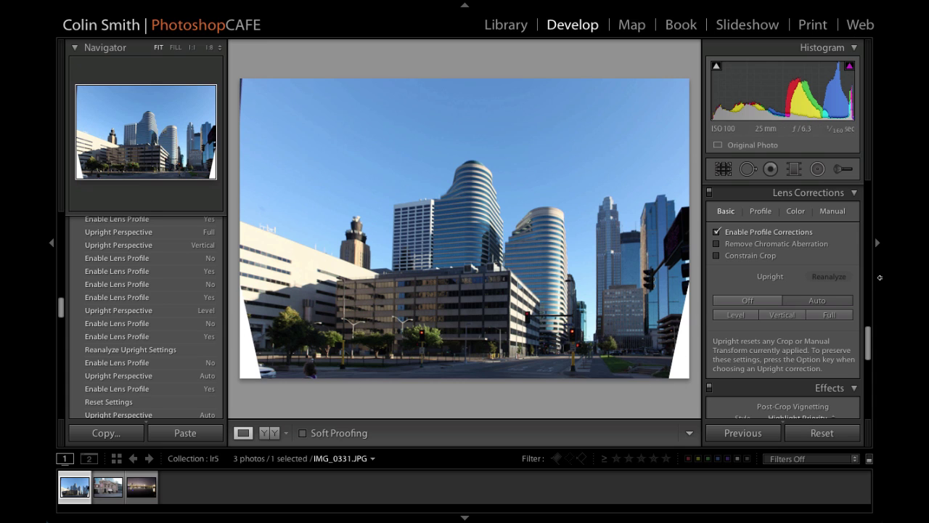
Switch Upright to Level, turn it Off briefly, then reapply Level
click(735, 316)
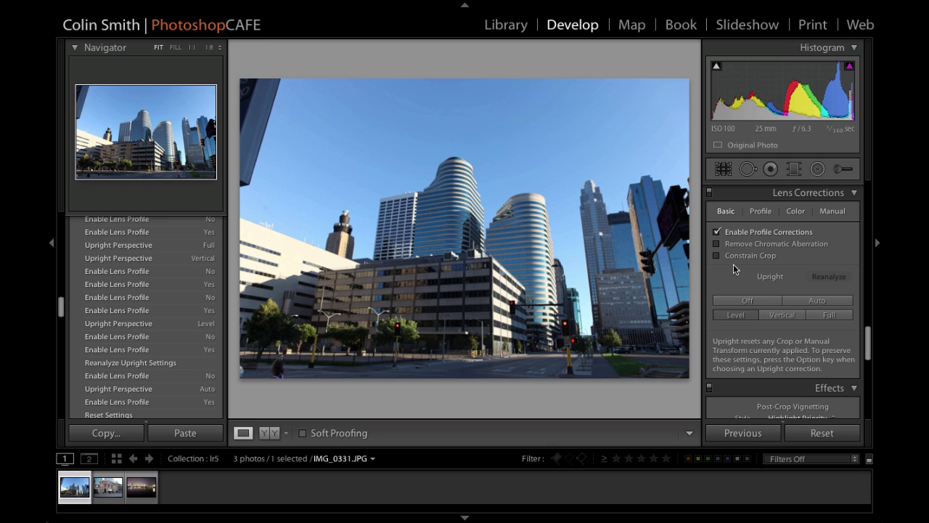
click(749, 300)
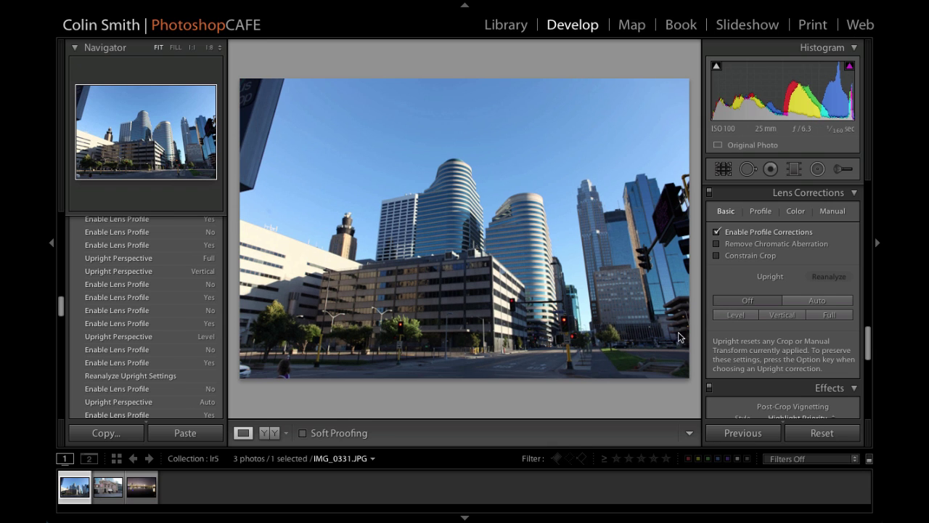
click(731, 316)
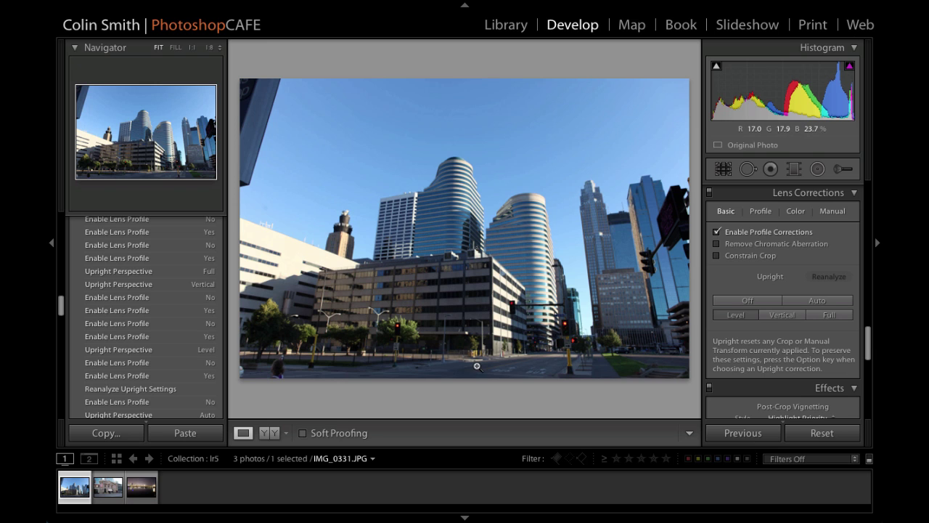
Apply Upright Vertical and toggle Before/After to compare with the original
click(784, 316)
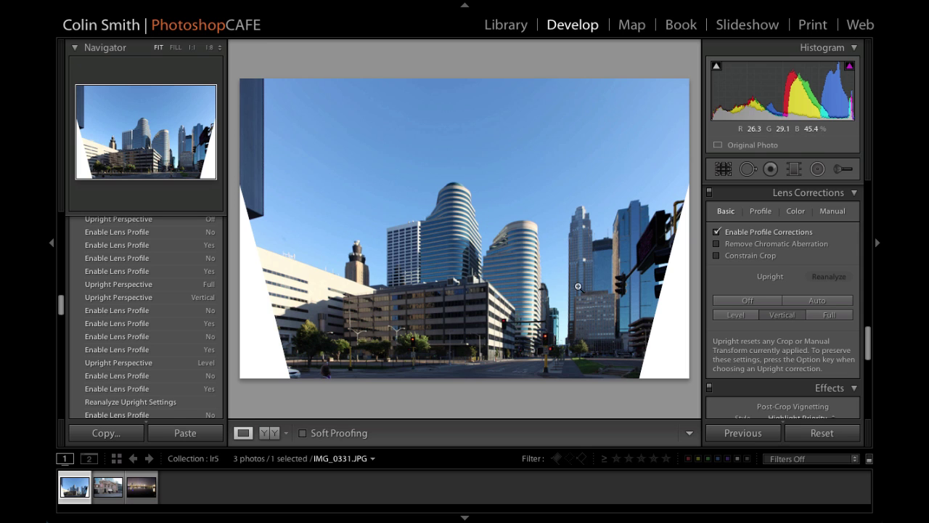
key(backslash)
key(backslash)
key(backslash)
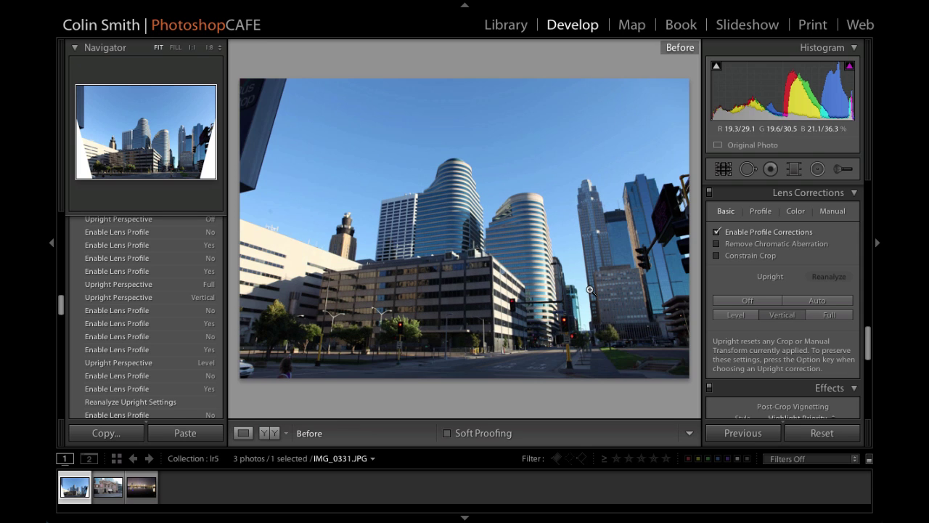
key(backslash)
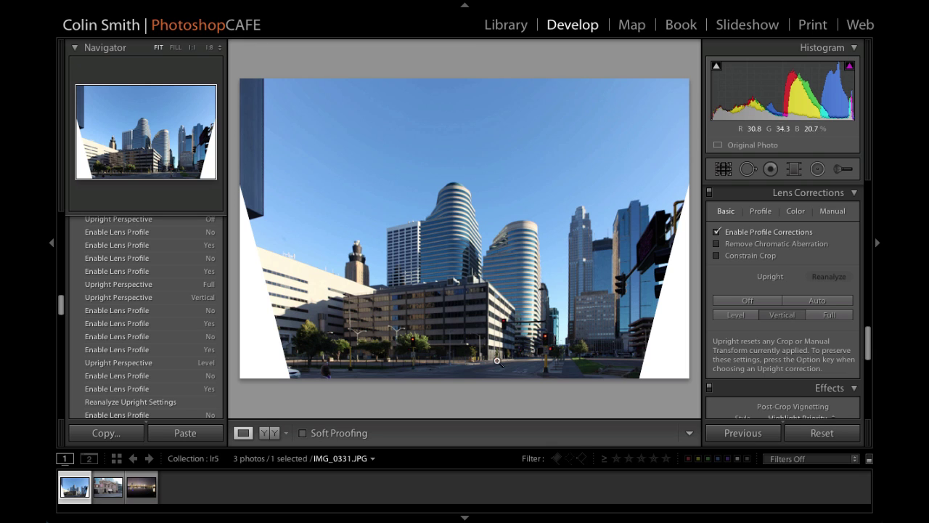
Apply Upright Full and toggle Before/After several times to compare with the original
click(842, 315)
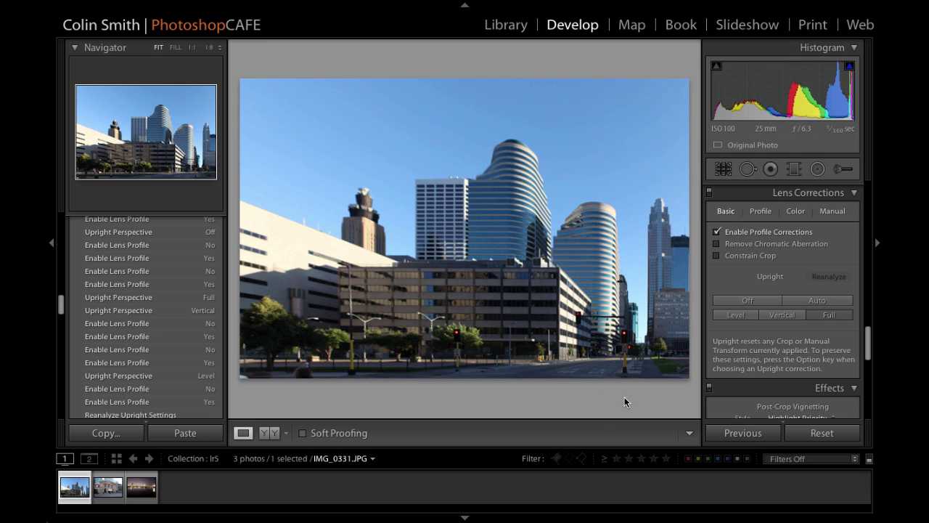
key(backslash)
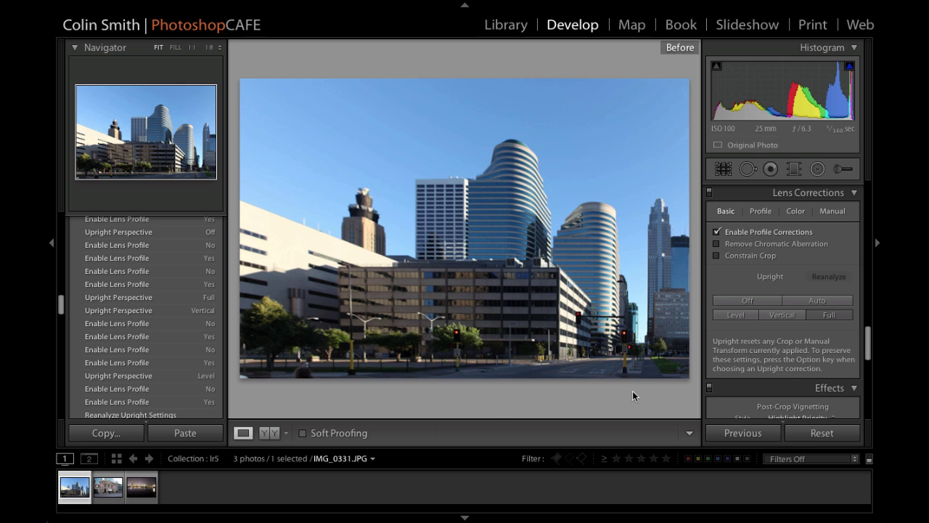
key(backslash)
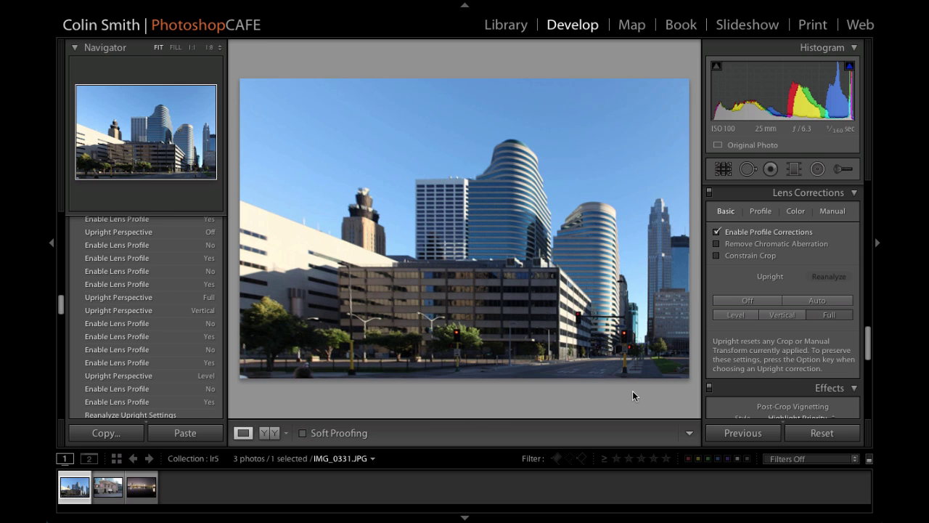
key(backslash)
key(backslash)
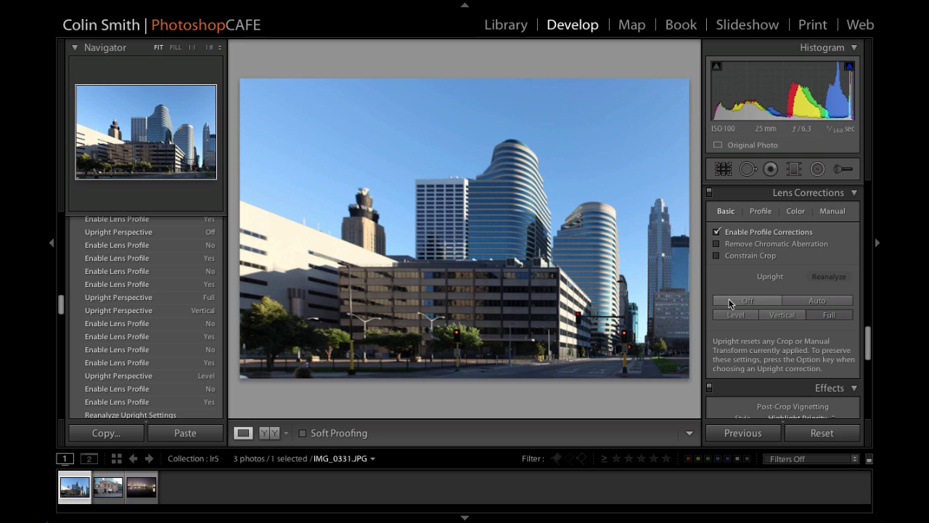
Reanalyze the upright correction with lens profile corrections turned off, then back on
click(811, 299)
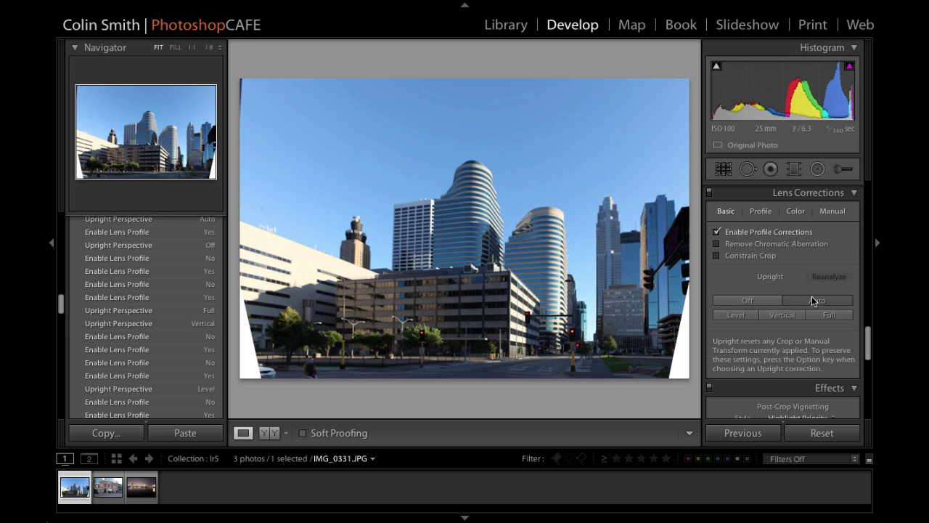
click(717, 231)
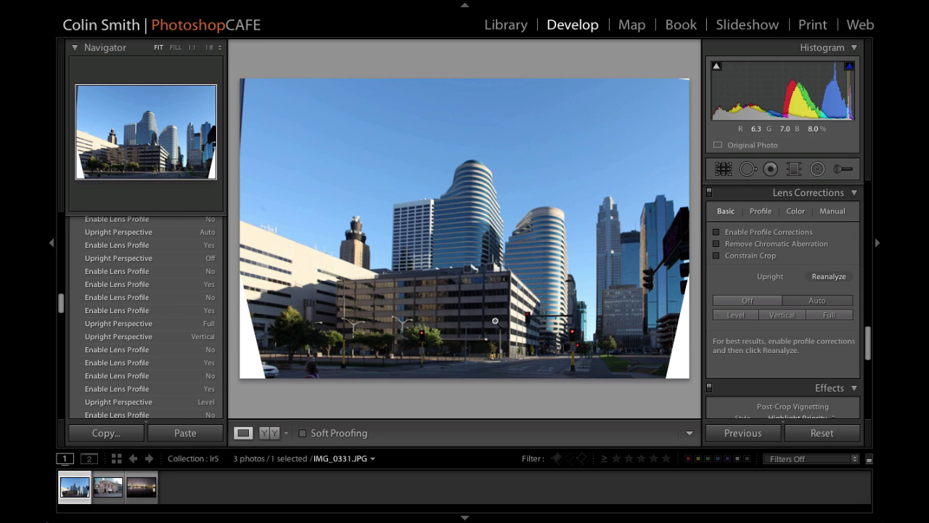
click(829, 277)
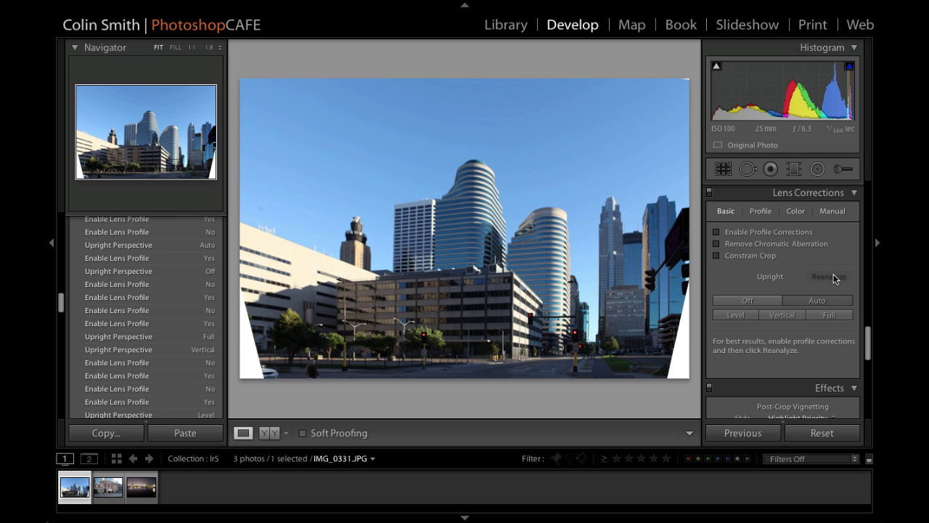
click(718, 232)
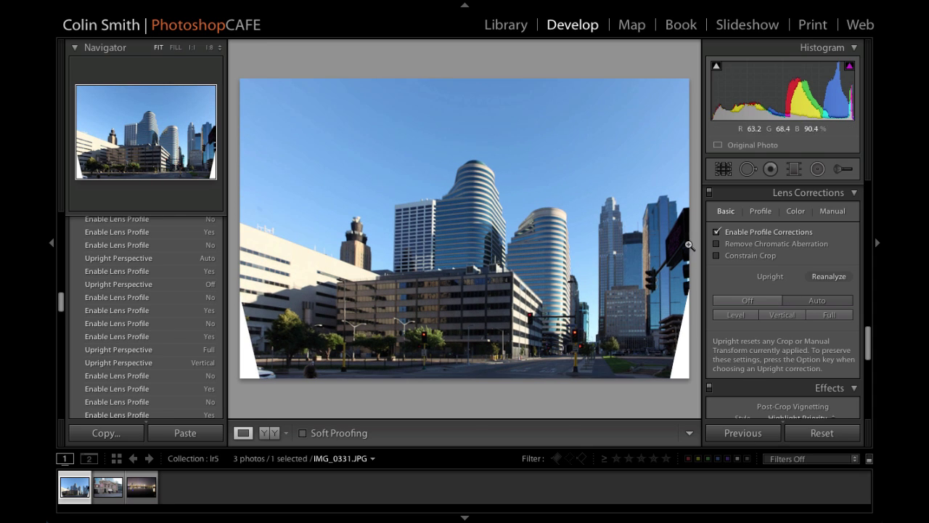
click(838, 277)
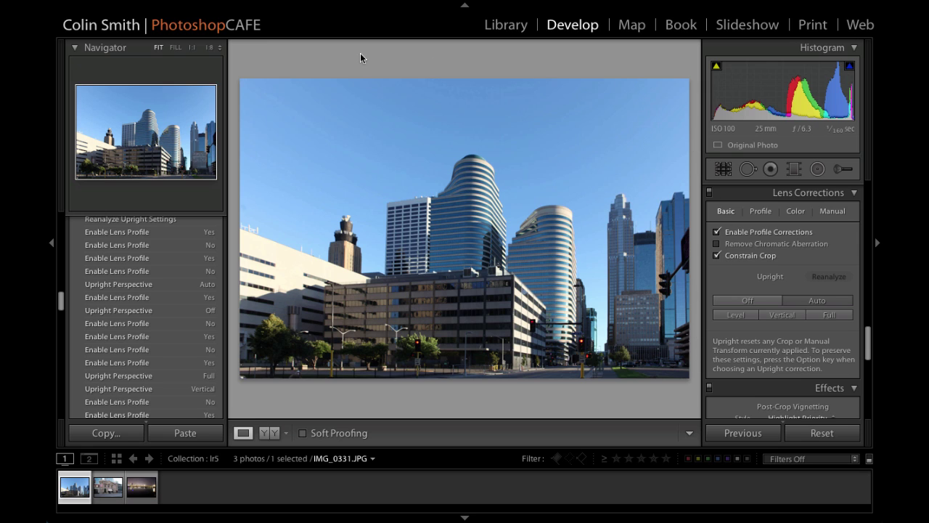
In the Crop tool, try Upright Full, then Vertical, then Auto corrections
click(724, 169)
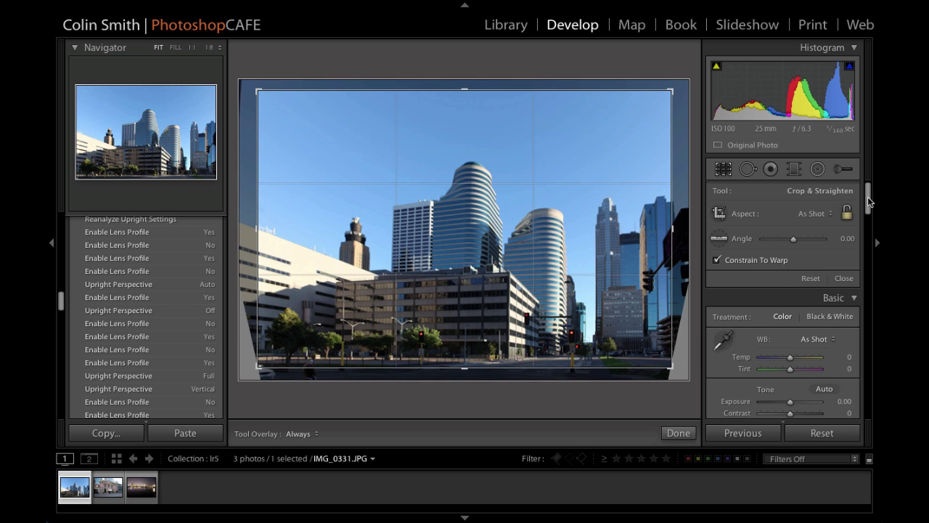
drag(869, 202, 874, 346)
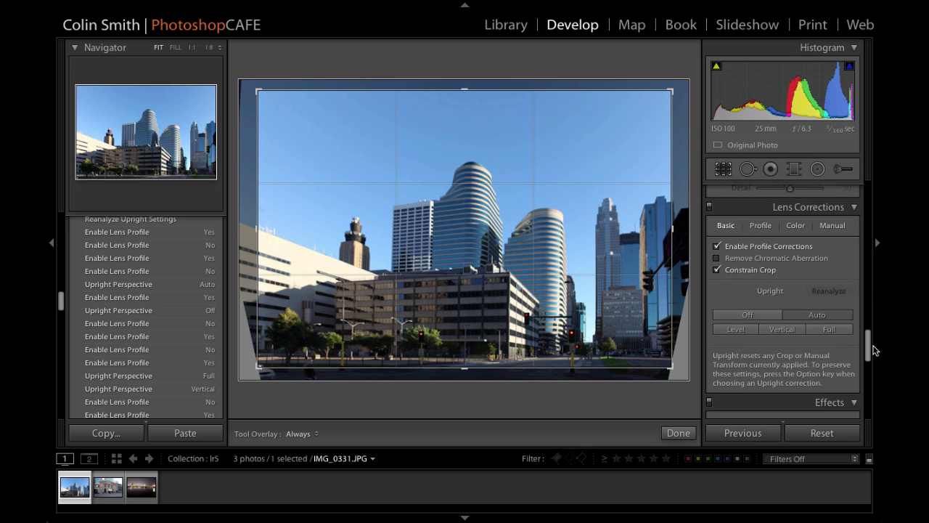
click(829, 330)
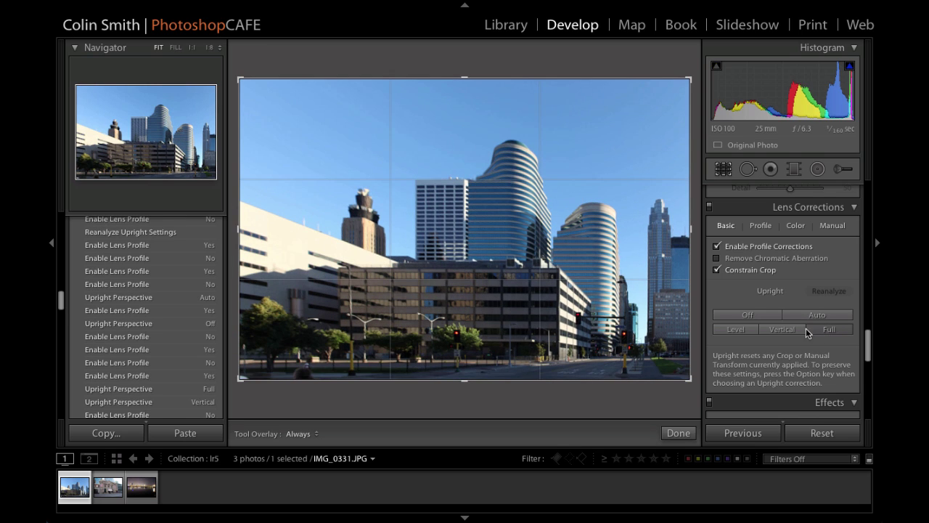
click(783, 330)
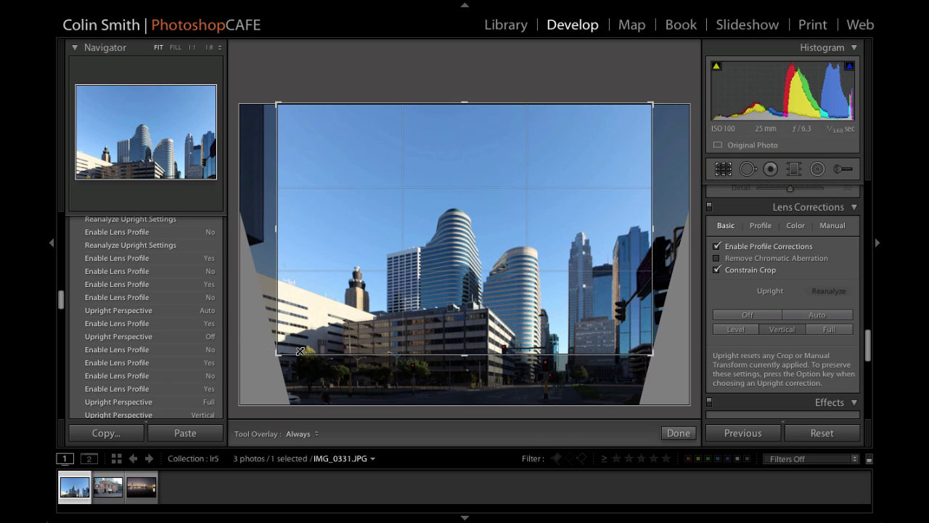
click(781, 329)
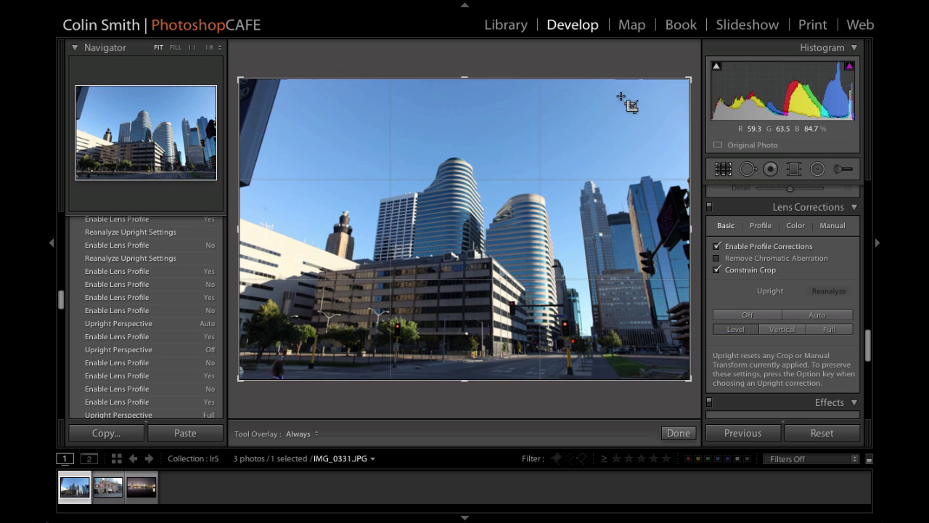
click(814, 312)
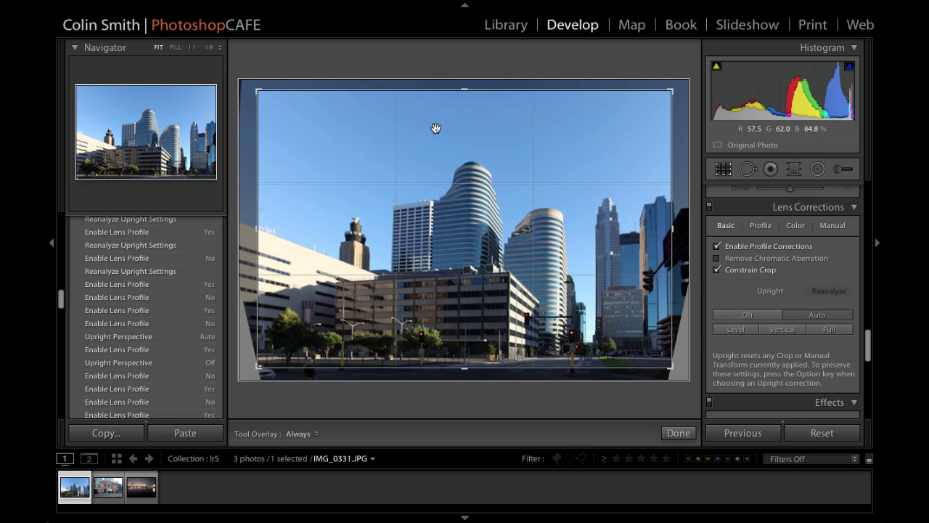
Raise the crop's top edge higher into the sky and commit the crop
mouse_move(459, 93)
mouse_down()
mouse_move(461, 110)
mouse_move(459, 77)
mouse_move(463, 86)
mouse_up()
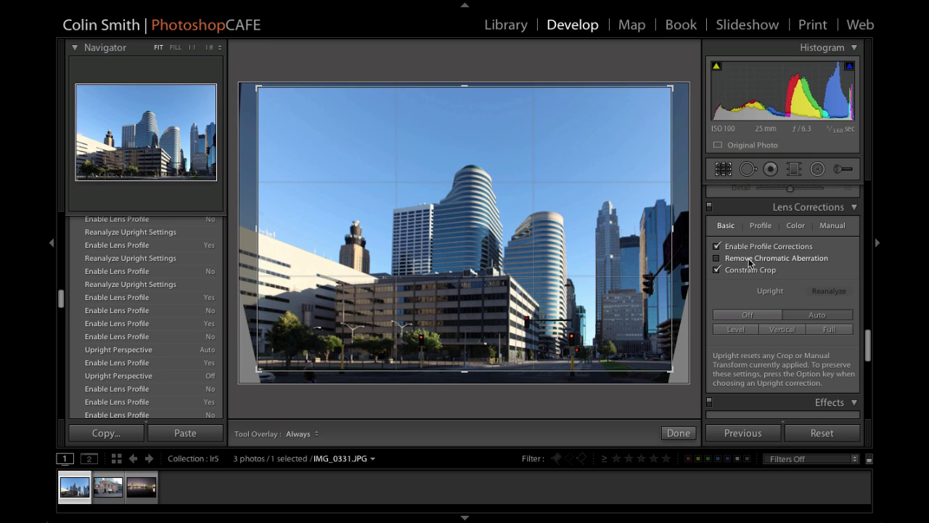
click(722, 167)
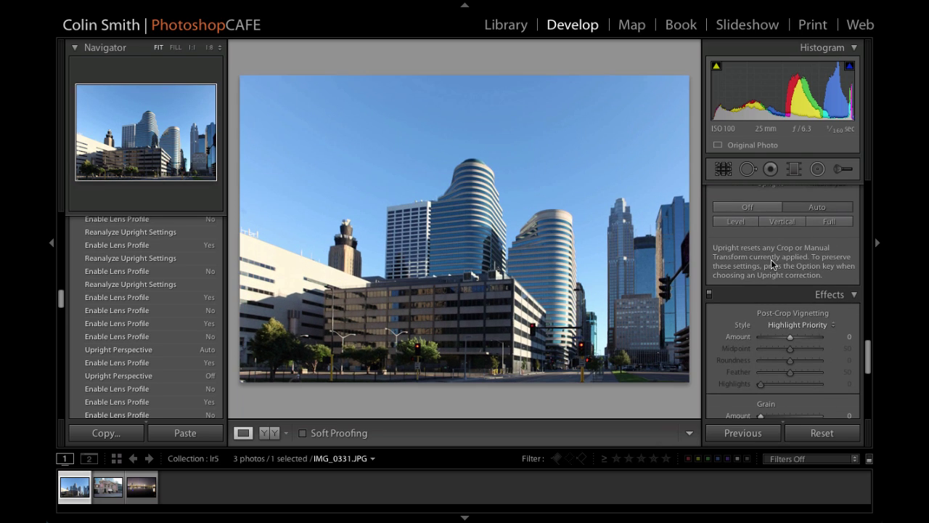
scroll(822, 230, up, 3)
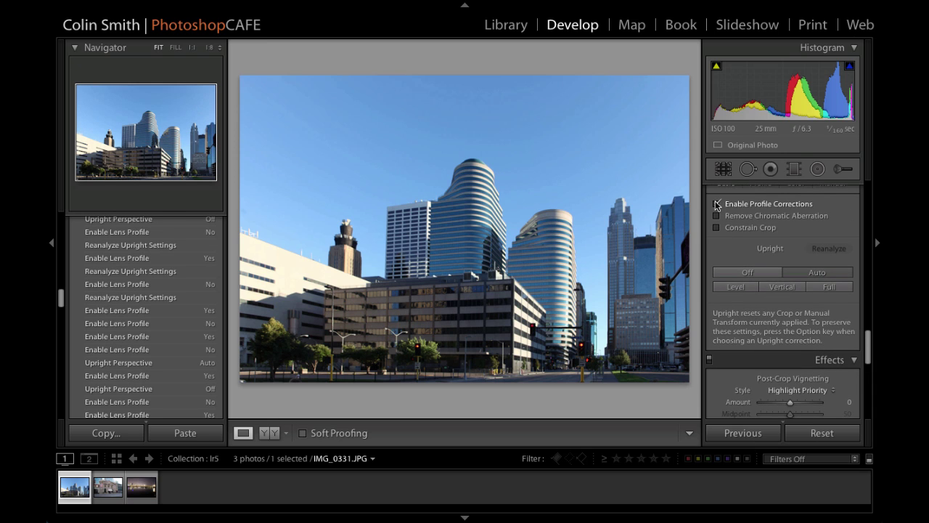
Reset all edits on the skyline photo and return to the Crop & Straighten tool
click(810, 434)
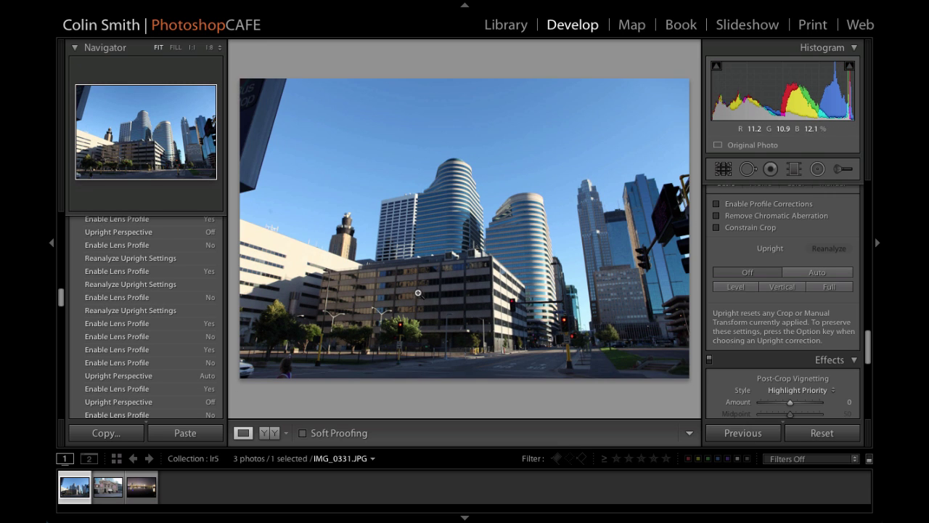
click(723, 170)
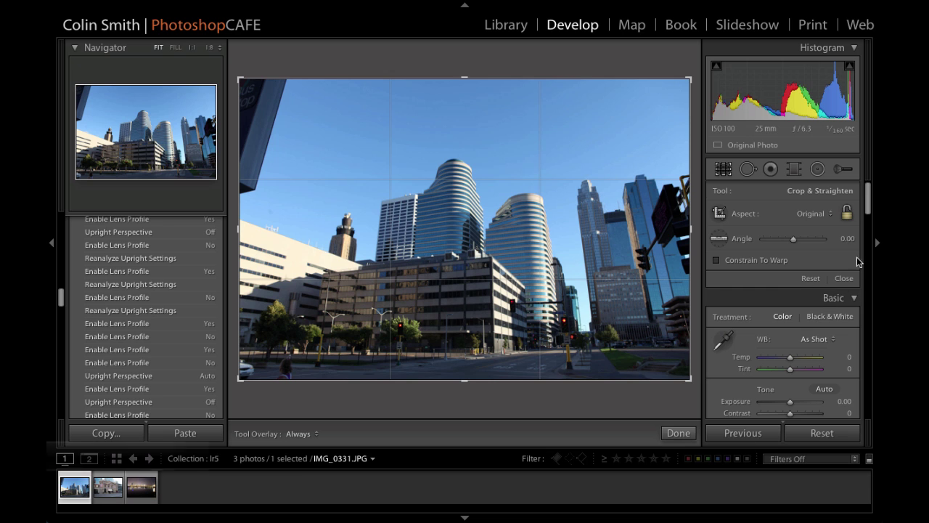
drag(868, 202, 873, 357)
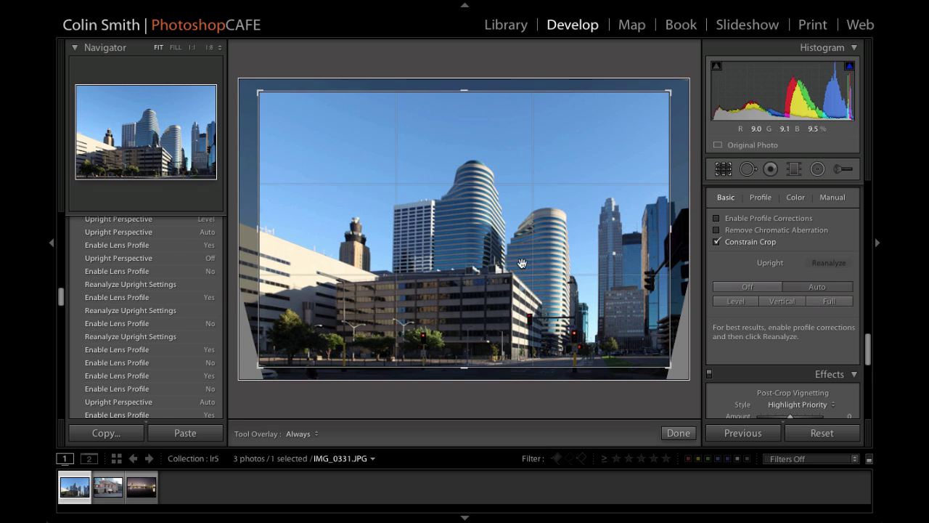
Set manual Distortion +7, Vertical +11, Horizontal +4 and adjust Aspect
click(837, 198)
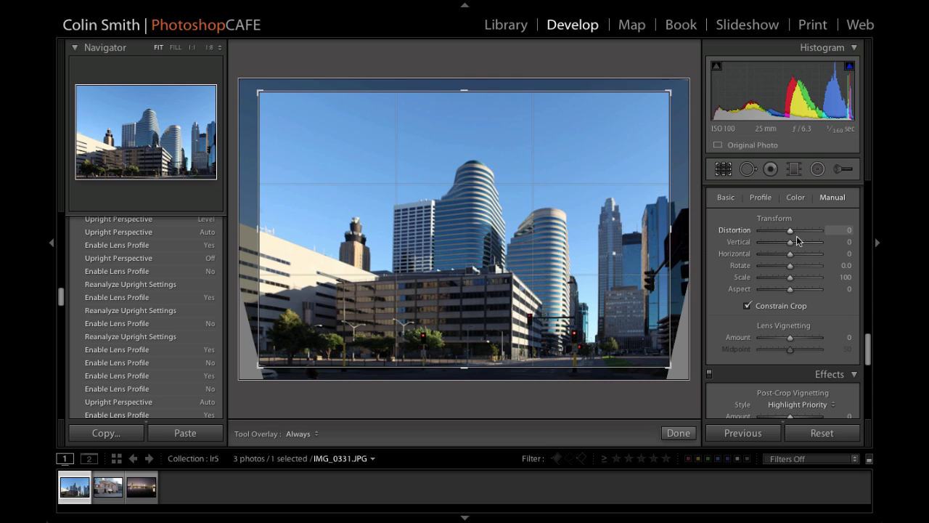
mouse_move(790, 231)
mouse_down()
mouse_move(778, 229)
mouse_move(796, 231)
mouse_move(783, 245)
mouse_move(793, 246)
mouse_up()
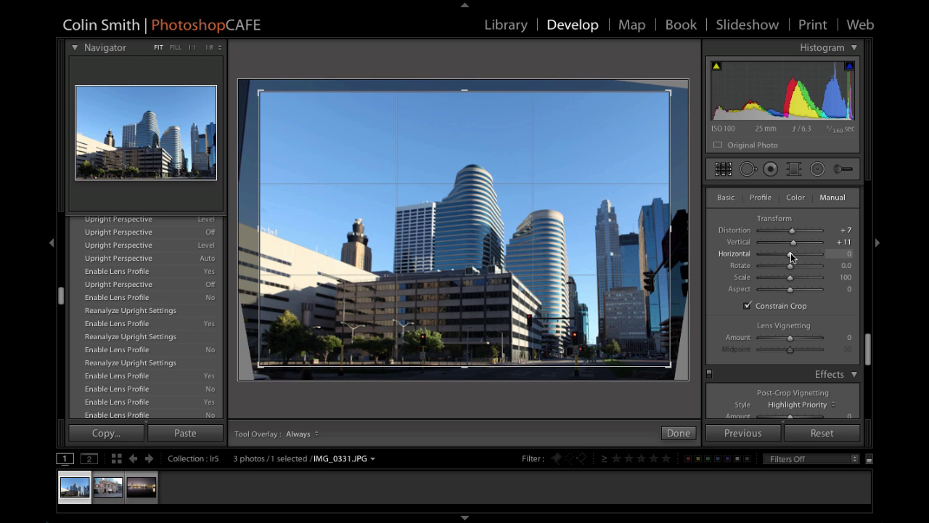
drag(792, 256, 793, 259)
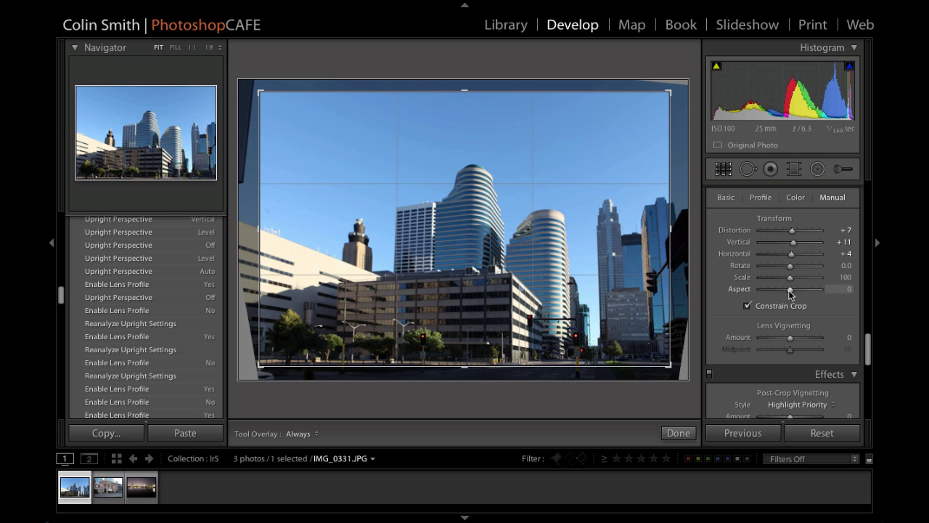
mouse_move(790, 291)
mouse_down()
mouse_move(753, 292)
mouse_move(836, 294)
mouse_move(794, 291)
mouse_up()
click(722, 195)
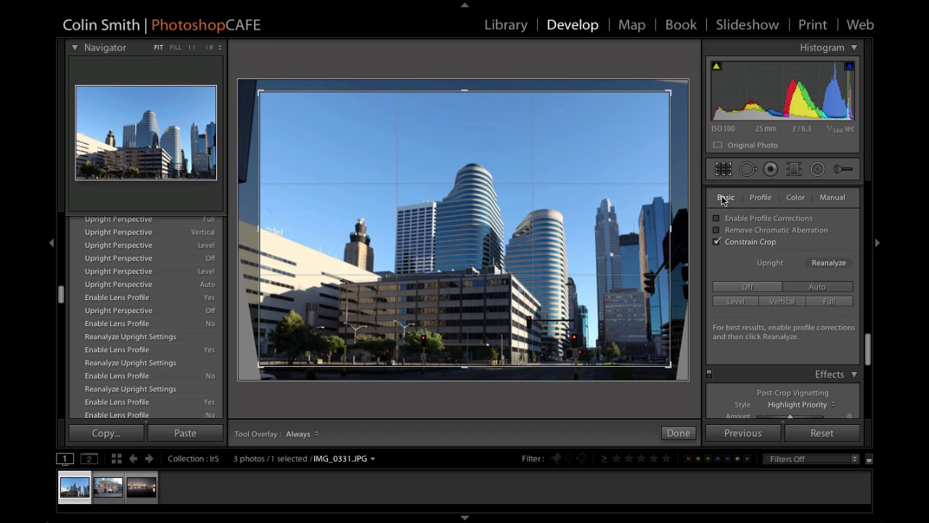